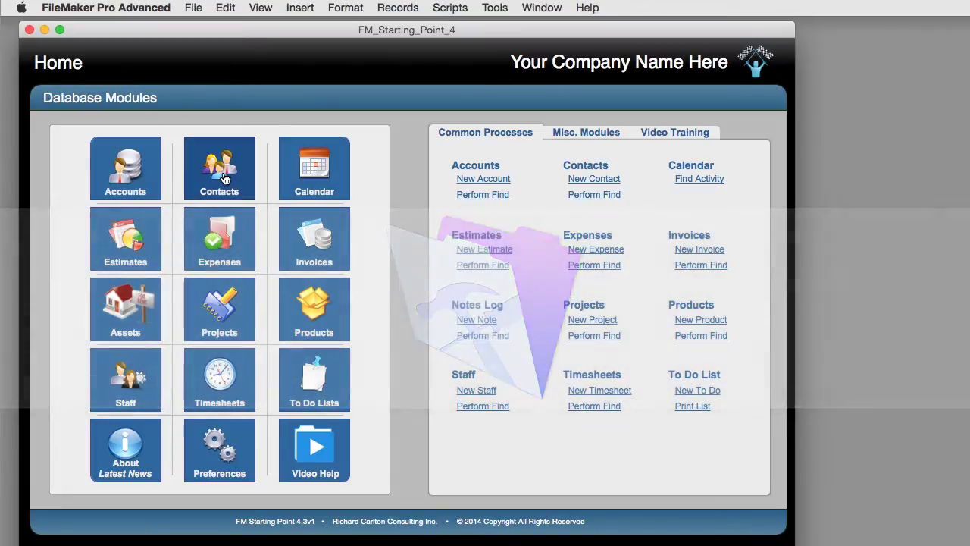
Open Contacts from the Home layout, shift the window right, and view the shark-costume contact photo.
{"action": "left_click", "coordinate": [224, 178]}
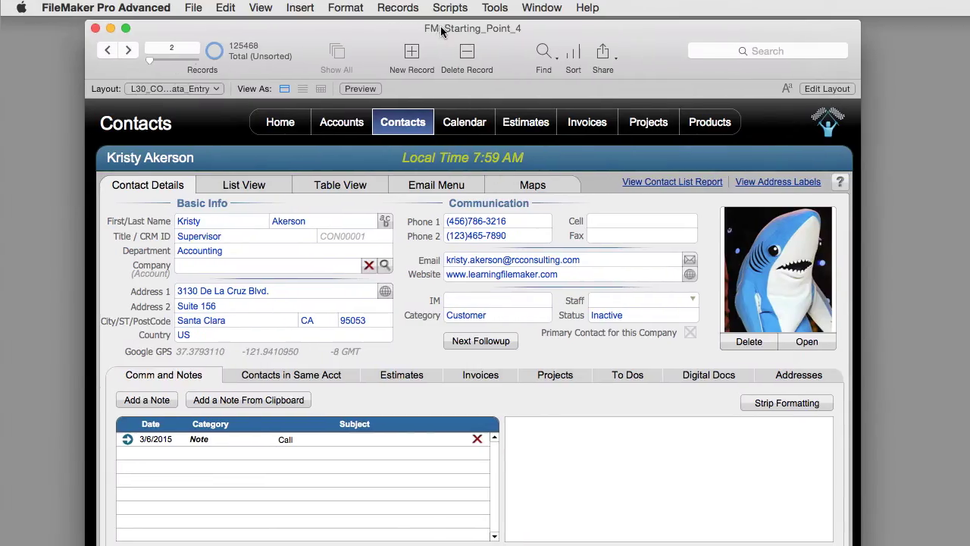
{"action": "left_click_drag", "start_coordinate": [442, 30], "coordinate": [462, 29]}
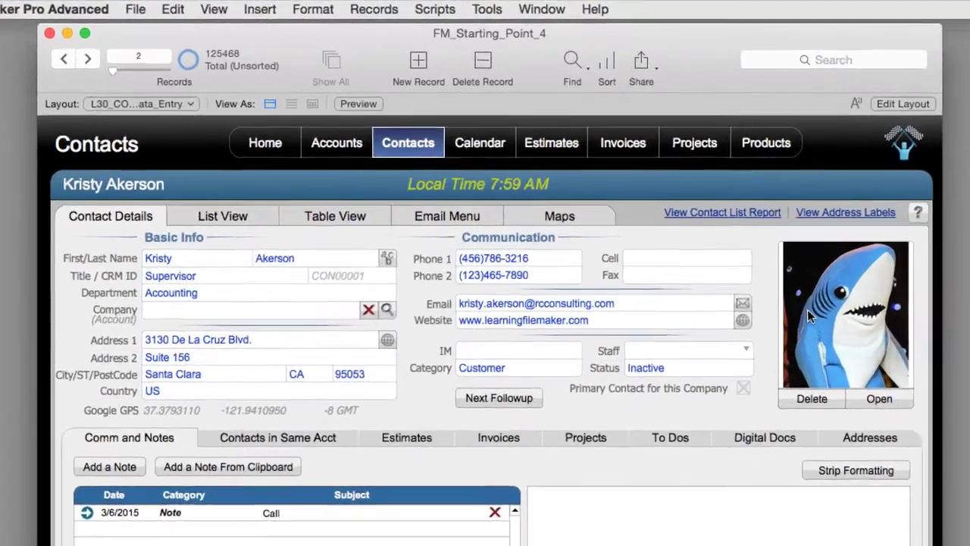
{"action": "mouse_move", "coordinate": [811, 316]}
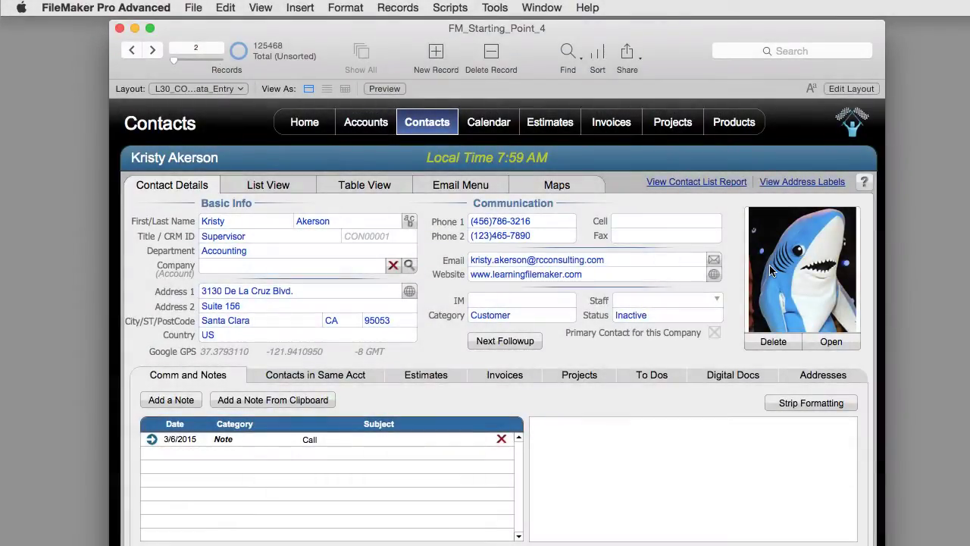
{"action": "mouse_move", "coordinate": [770, 271]}
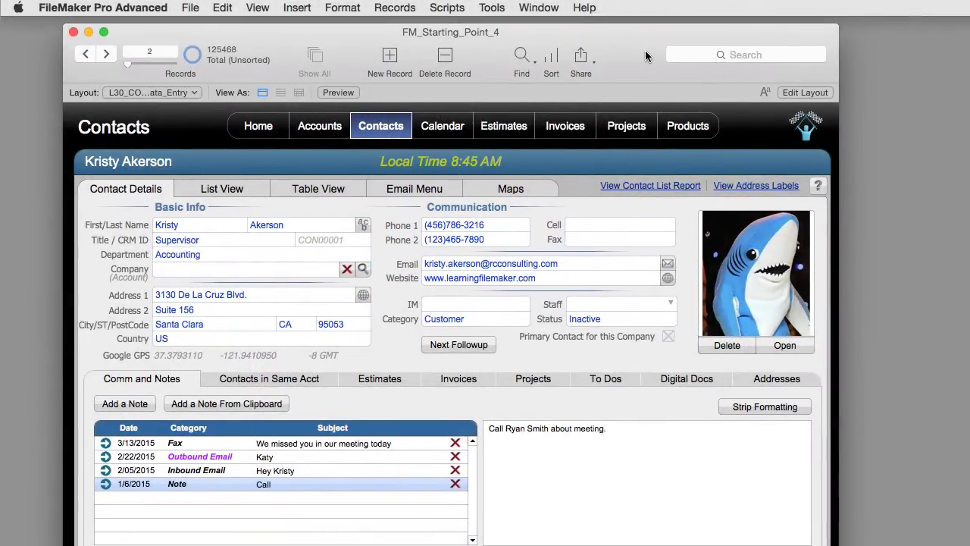
Open the Manage Database field definitions from the File > Manage menu.
{"action": "left_click", "coordinate": [190, 8]}
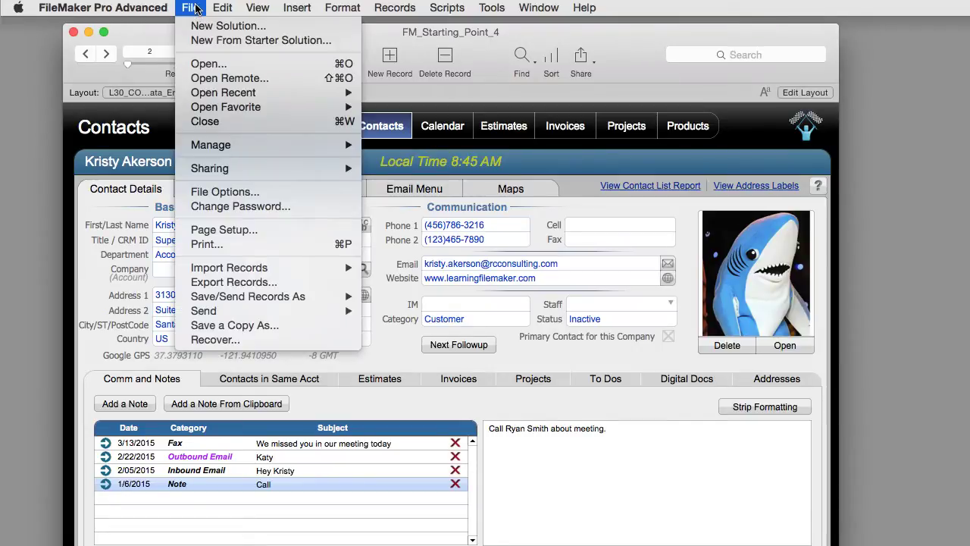
{"action": "mouse_move", "coordinate": [237, 146]}
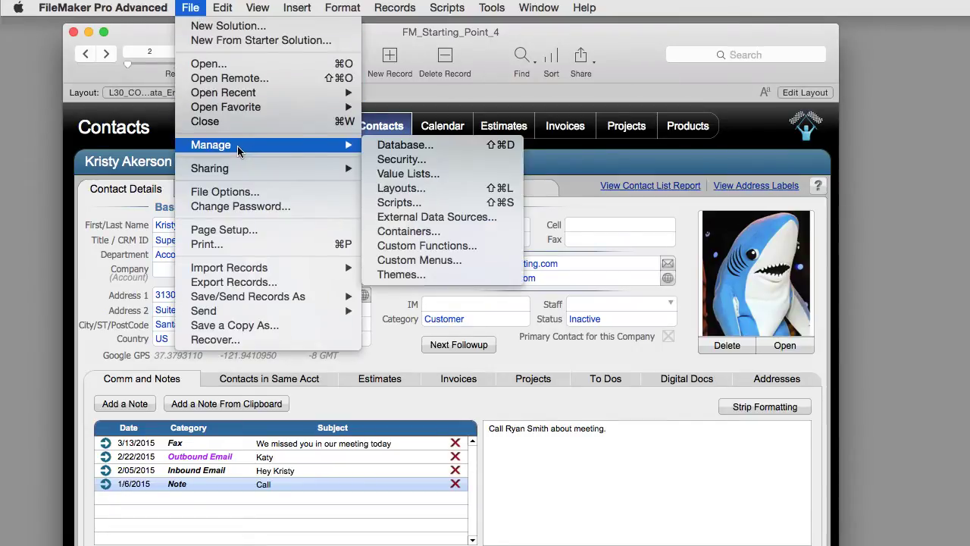
{"action": "left_click", "coordinate": [449, 145]}
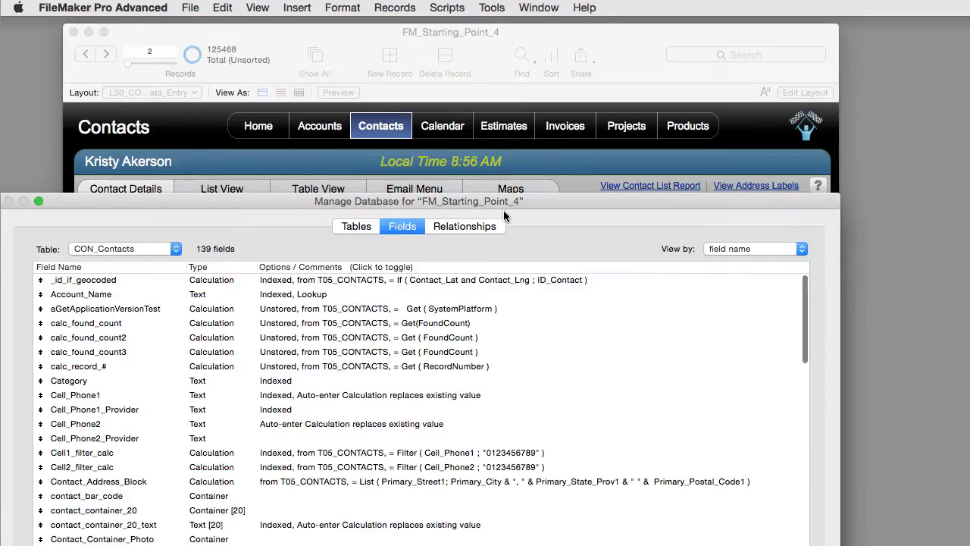
{"action": "left_click_drag", "start_coordinate": [503, 206], "coordinate": [621, 4]}
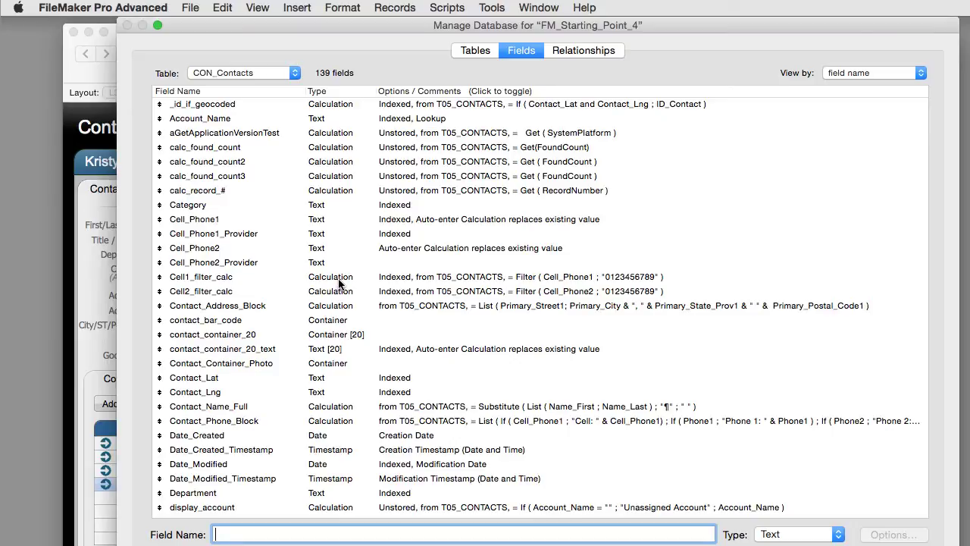
Sort the fields by type and select Contact_Container_Photo, keeping its type as Container.
{"action": "left_click", "coordinate": [329, 92]}
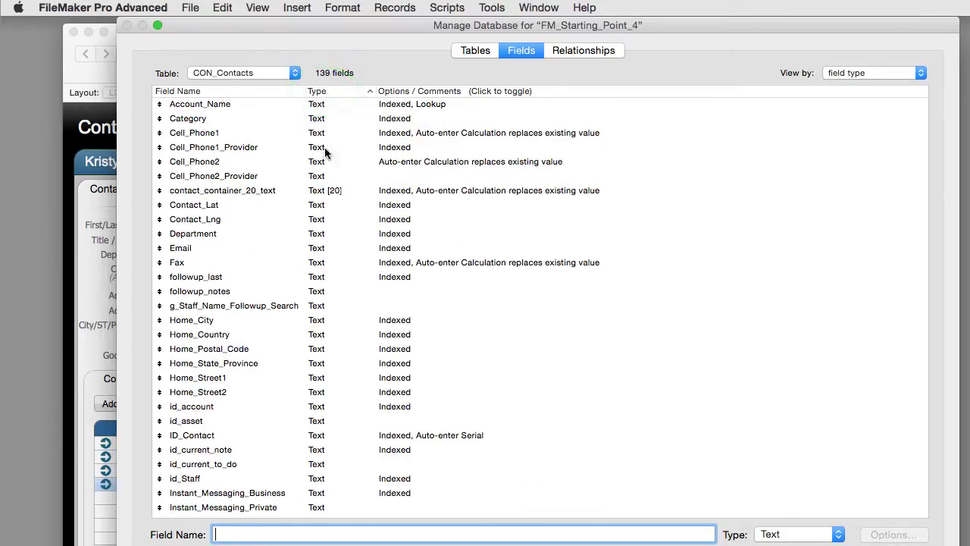
{"action": "scroll", "coordinate": [325, 150], "scroll_direction": "down", "scroll_amount": 20}
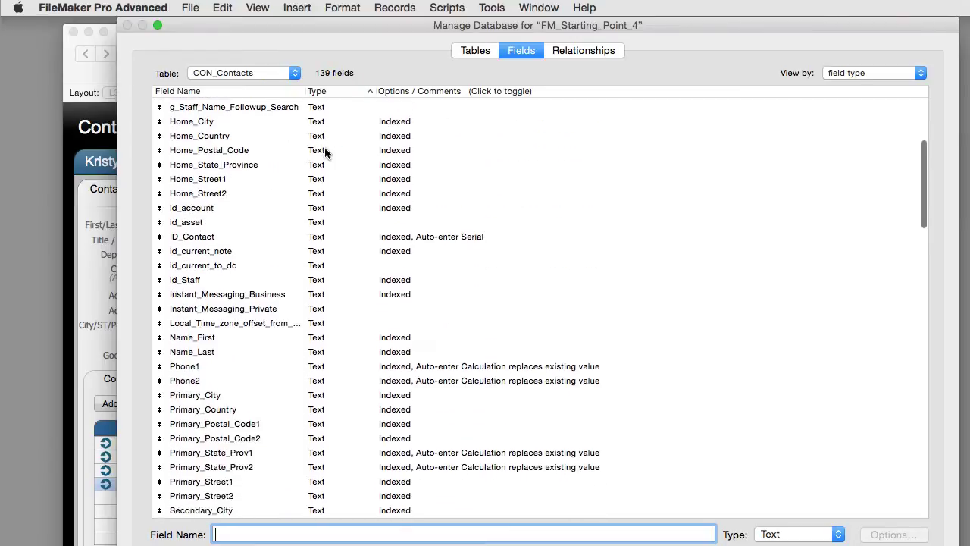
{"action": "scroll", "coordinate": [324, 153], "scroll_direction": "down", "scroll_amount": 5}
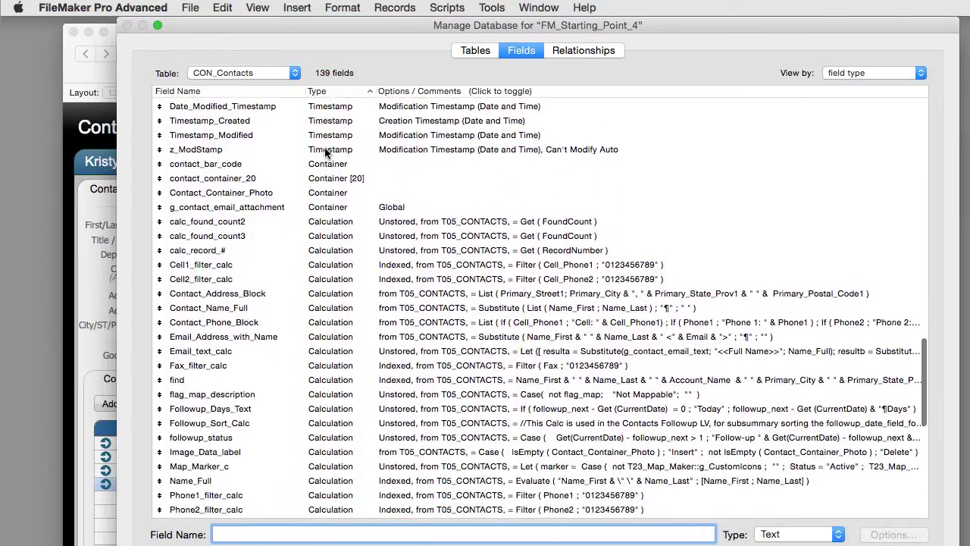
{"action": "left_click", "coordinate": [324, 162]}
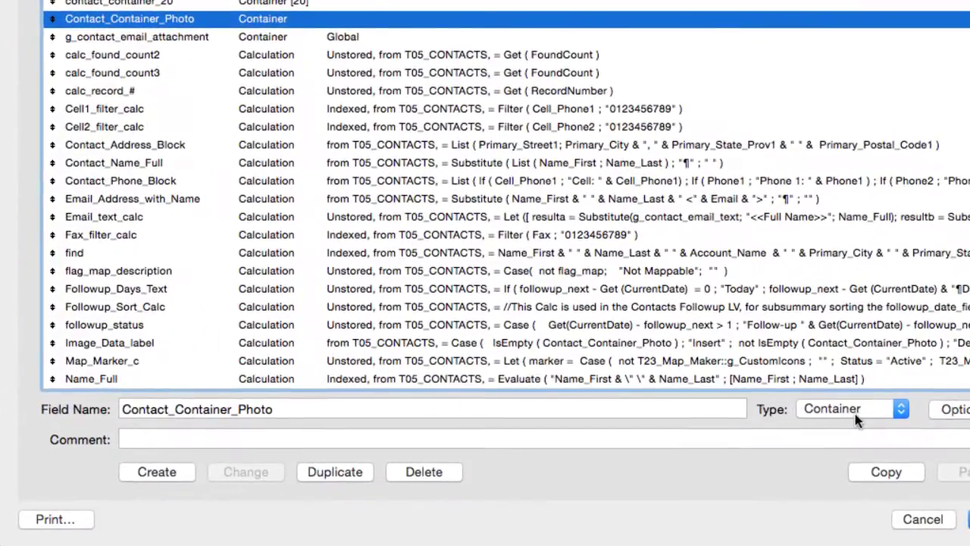
{"action": "left_click", "coordinate": [855, 410]}
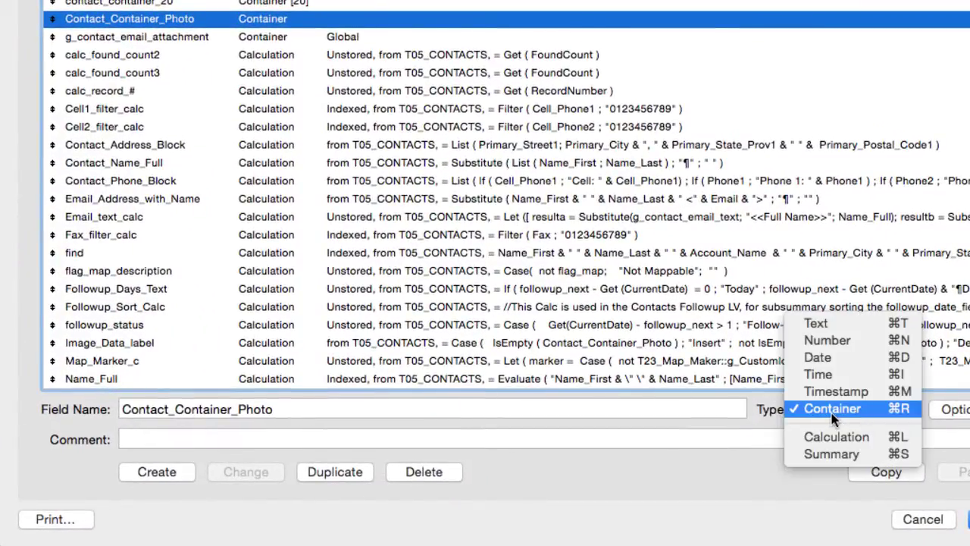
{"action": "left_click", "coordinate": [715, 461]}
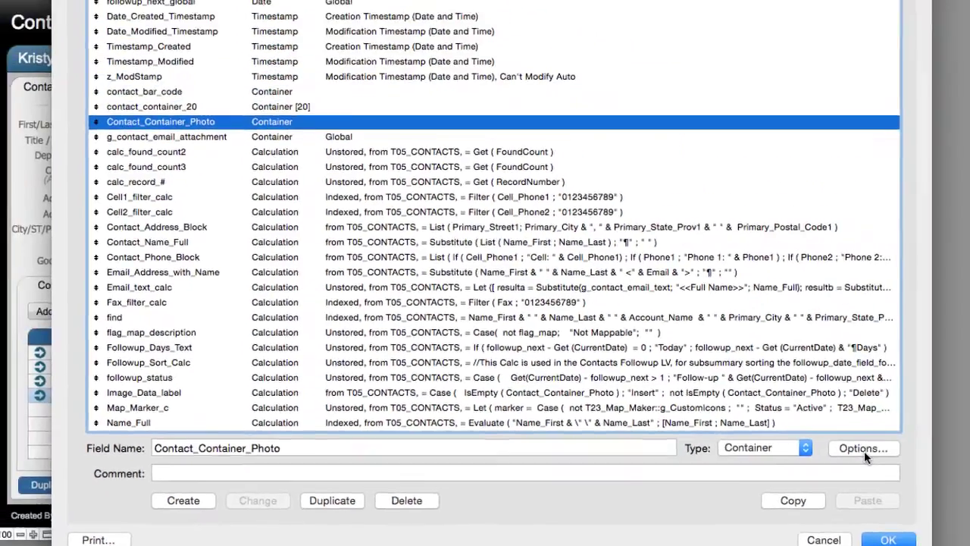
Store Contact_Container_Photo data externally using Open storage under Files/FMSP_3.
{"action": "left_click", "coordinate": [961, 409]}
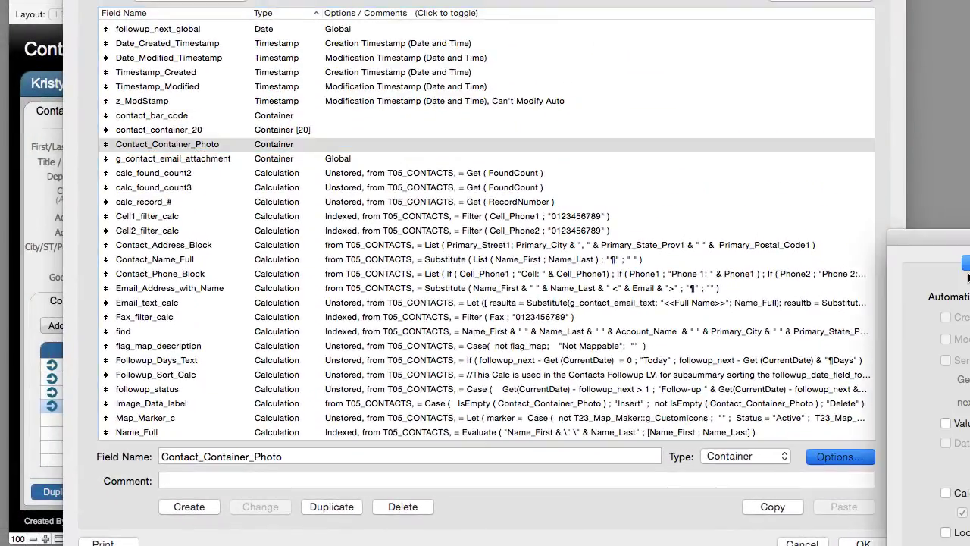
{"action": "left_click_drag", "start_coordinate": [966, 236], "coordinate": [444, 15]}
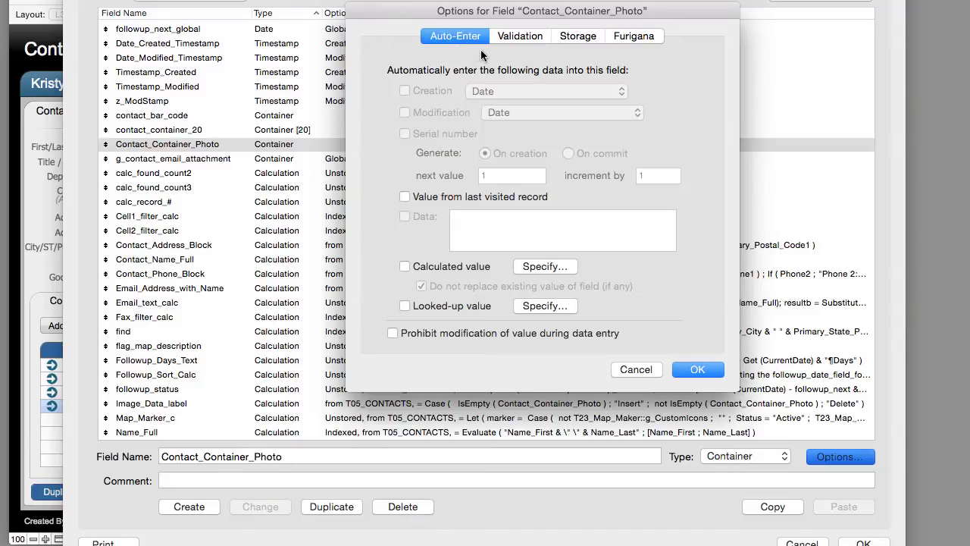
{"action": "left_click", "coordinate": [573, 36]}
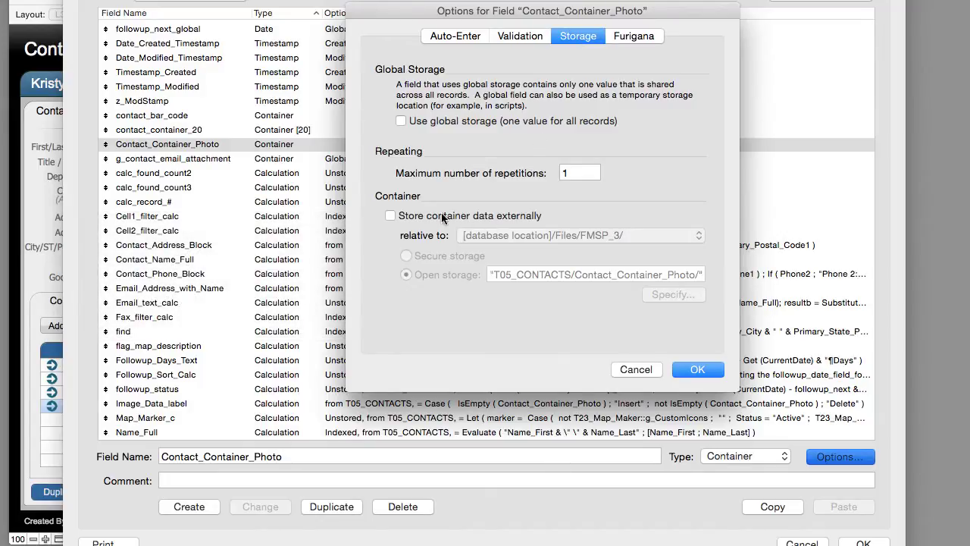
{"action": "left_click", "coordinate": [390, 216]}
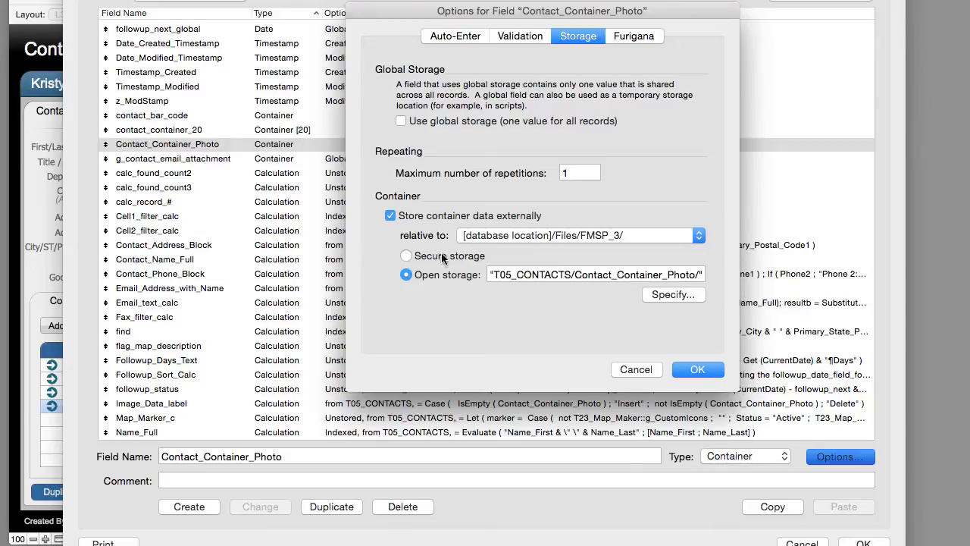
{"action": "left_click", "coordinate": [407, 256]}
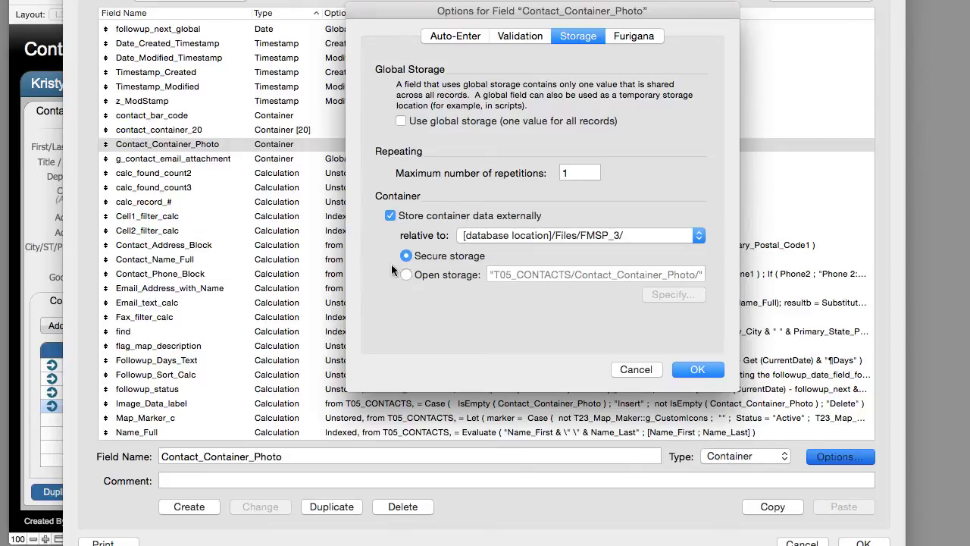
{"action": "left_click", "coordinate": [434, 275]}
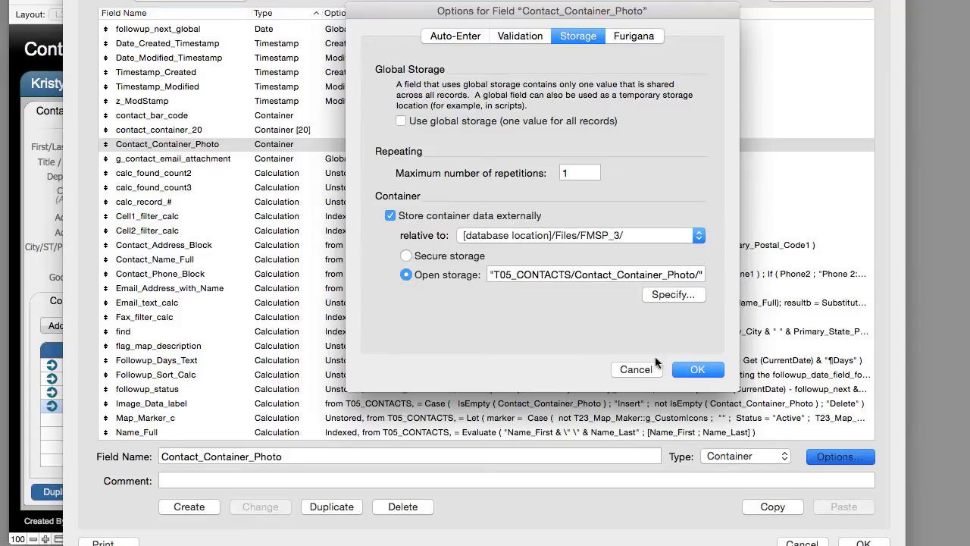
{"action": "left_click", "coordinate": [696, 370]}
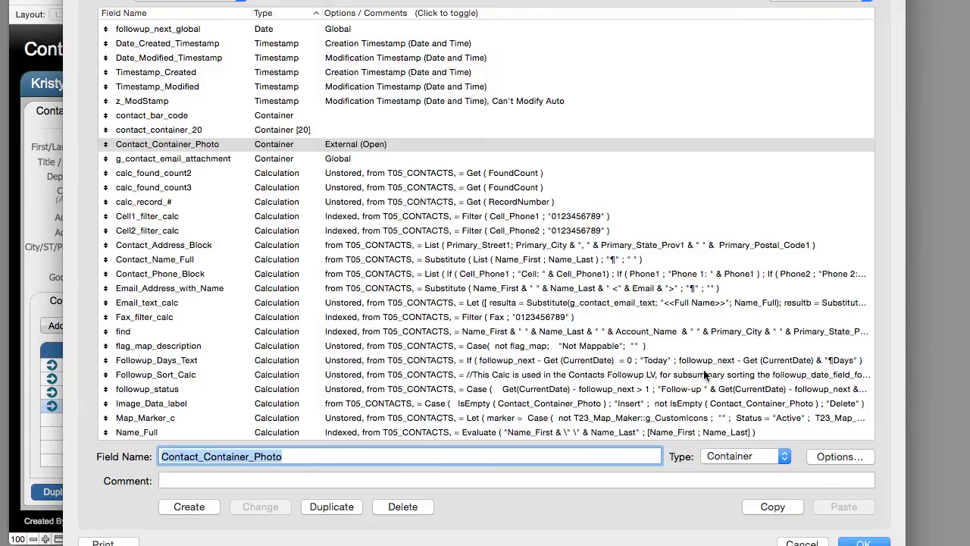
Apply the database changes and transfer the existing photos to external storage, moving 20 files.
{"action": "key", "text": "Return"}
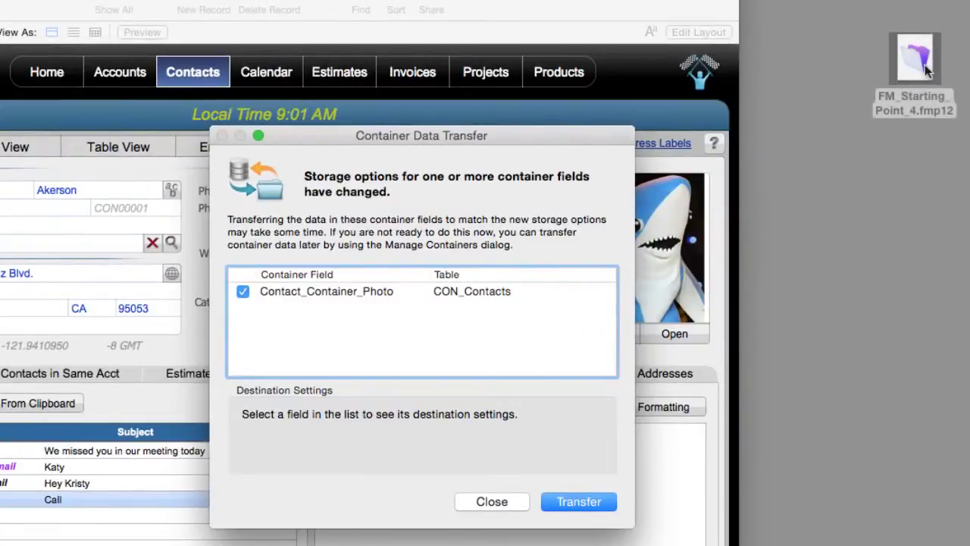
{"action": "left_click", "coordinate": [913, 69]}
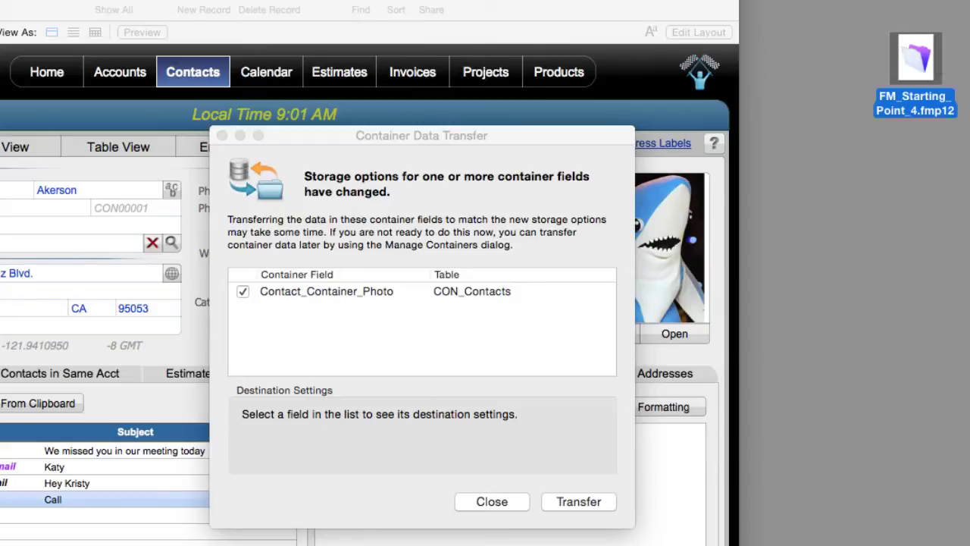
{"action": "double_click", "coordinate": [921, 61]}
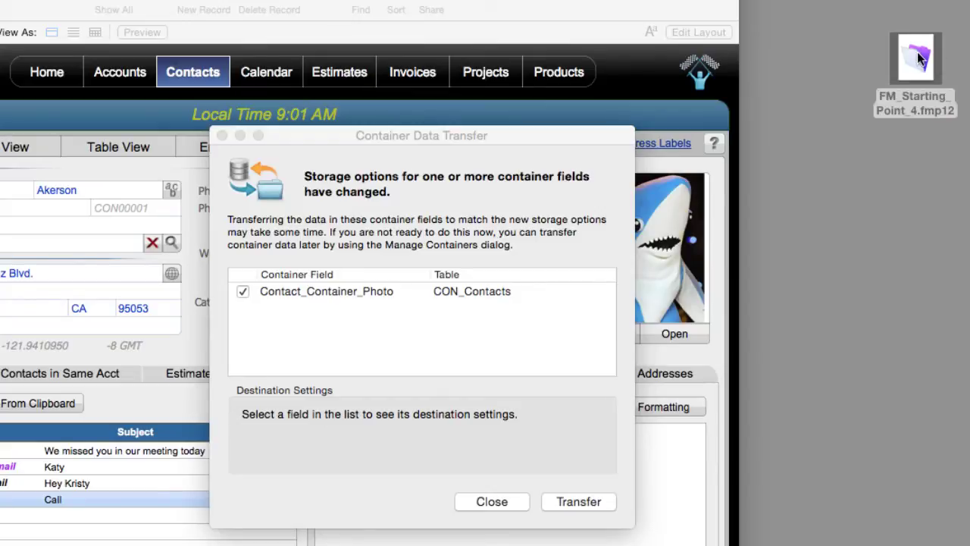
{"action": "left_click", "coordinate": [920, 60]}
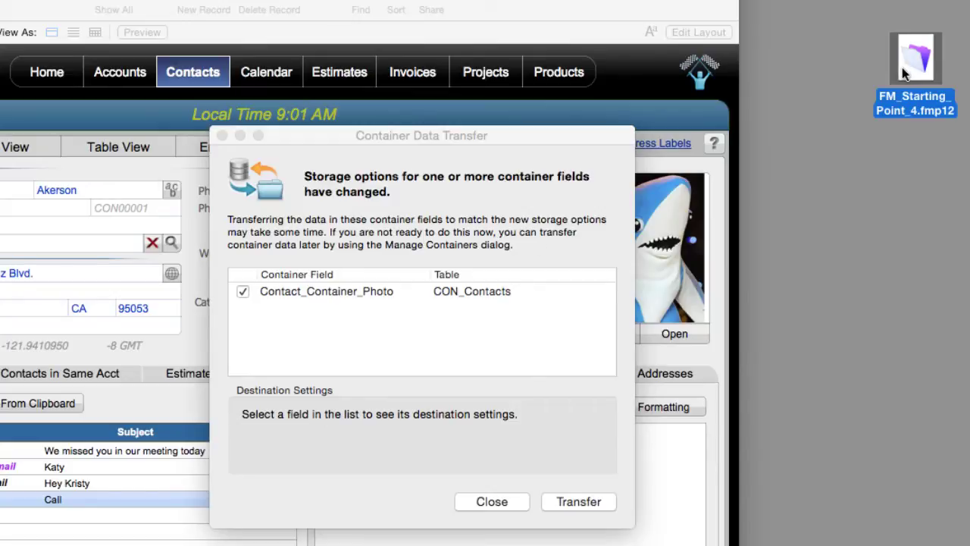
{"action": "left_click", "coordinate": [587, 497]}
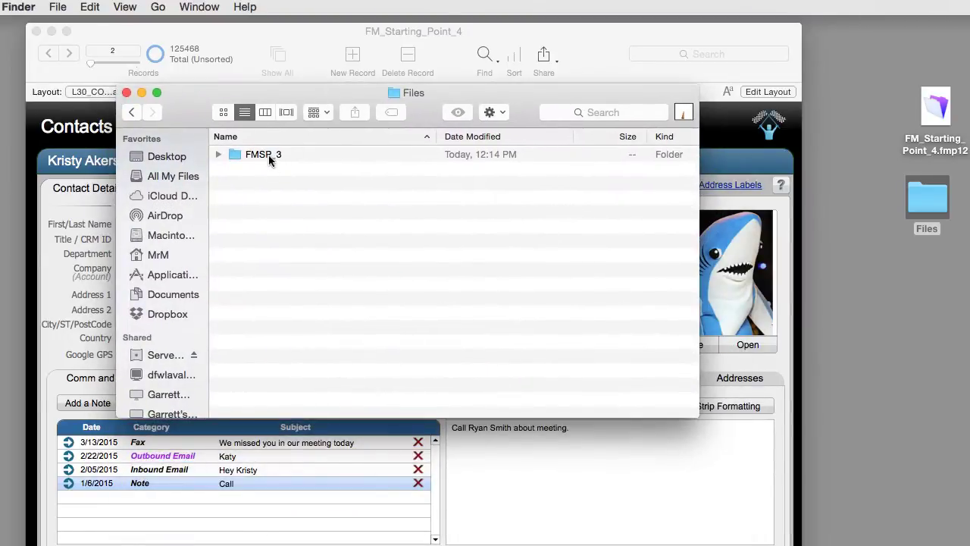
Expand Files > FMSP_3 > T05_CONTACTS > Contact_Container_Photo in Finder and select Leftshark.png.
{"action": "left_click", "coordinate": [233, 154]}
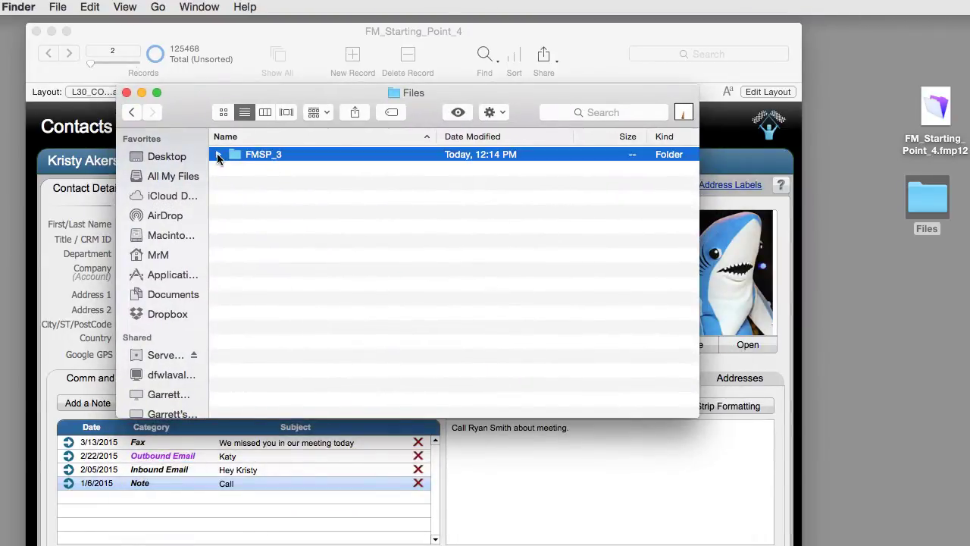
{"action": "left_click", "coordinate": [219, 155]}
{"action": "left_click", "coordinate": [236, 168]}
{"action": "left_click", "coordinate": [250, 184]}
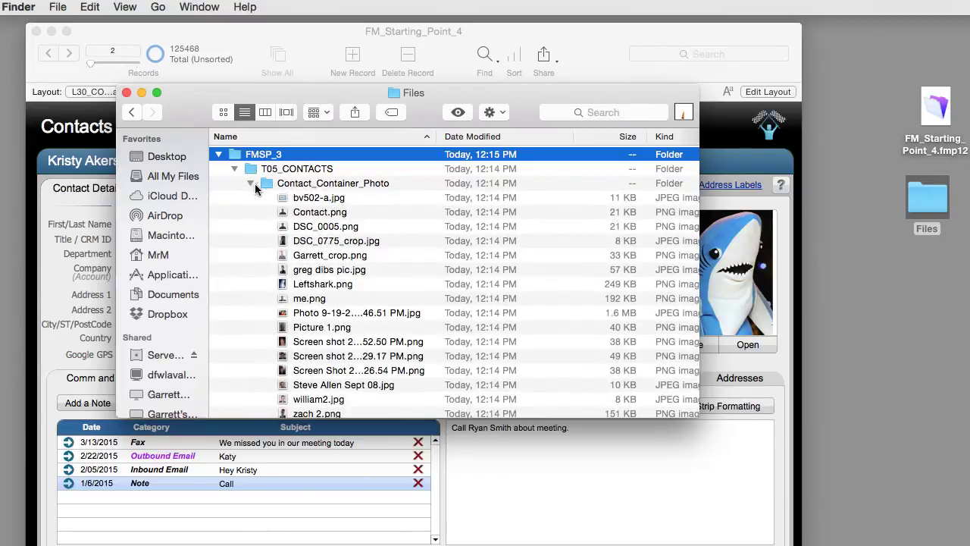
{"action": "left_click", "coordinate": [328, 285]}
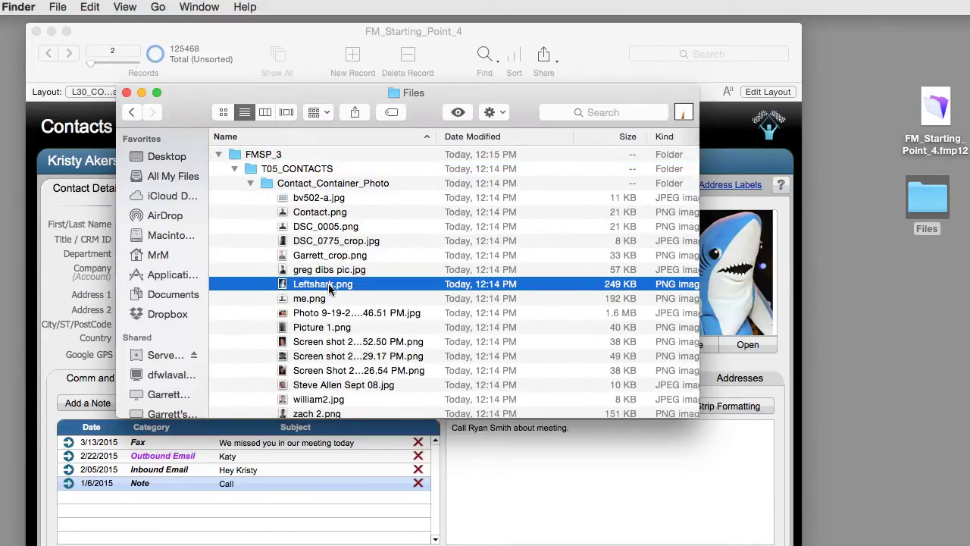
Switch to column view and preview greg dibs pic.jpg, Garrett_crop.png, DSC_0775_crop.jpg and DSC_0005.png.
{"action": "left_click", "coordinate": [265, 112]}
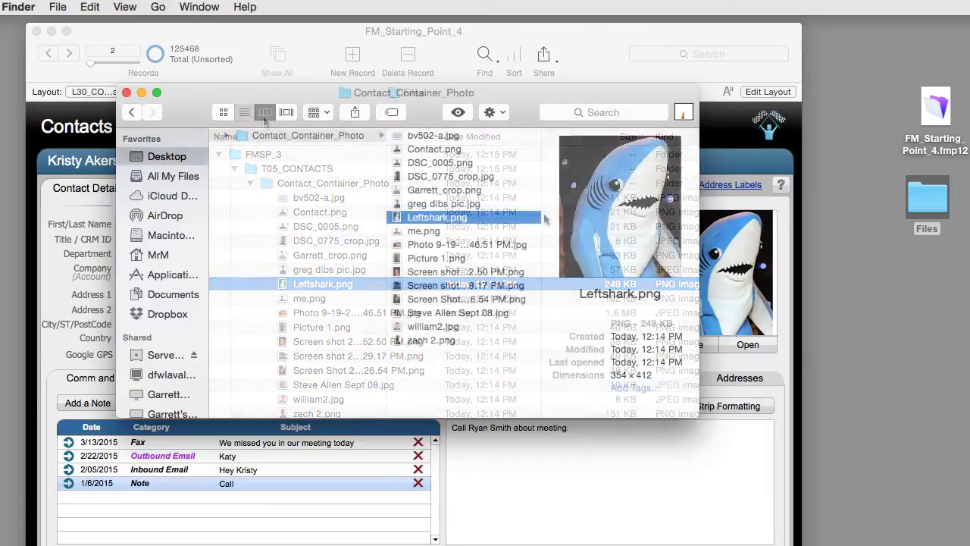
{"action": "left_click", "coordinate": [447, 202]}
{"action": "left_click", "coordinate": [452, 190]}
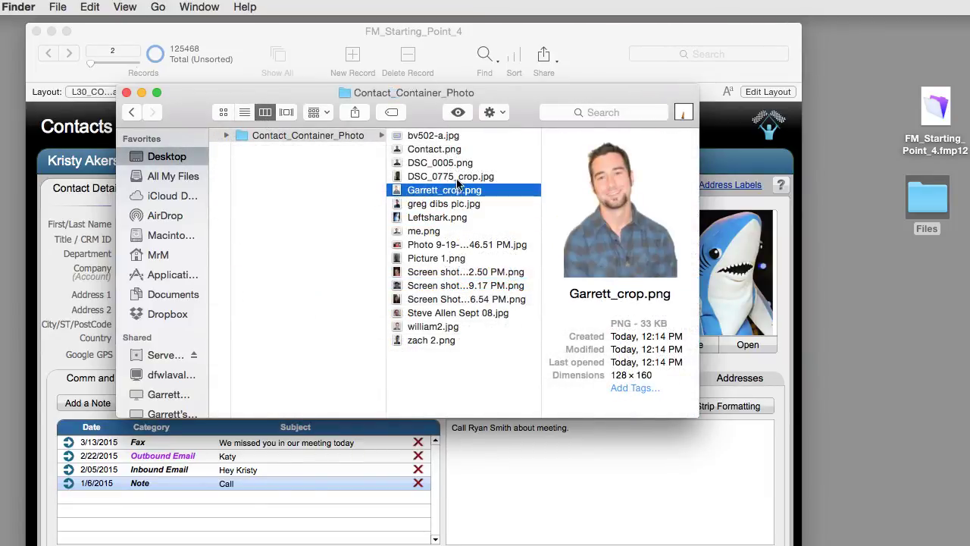
{"action": "left_click", "coordinate": [457, 178]}
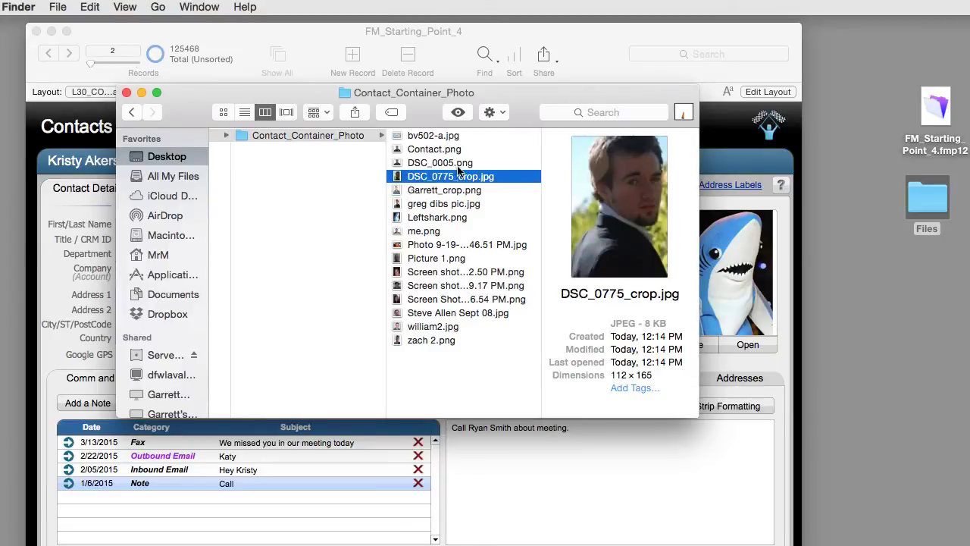
{"action": "left_click", "coordinate": [458, 162]}
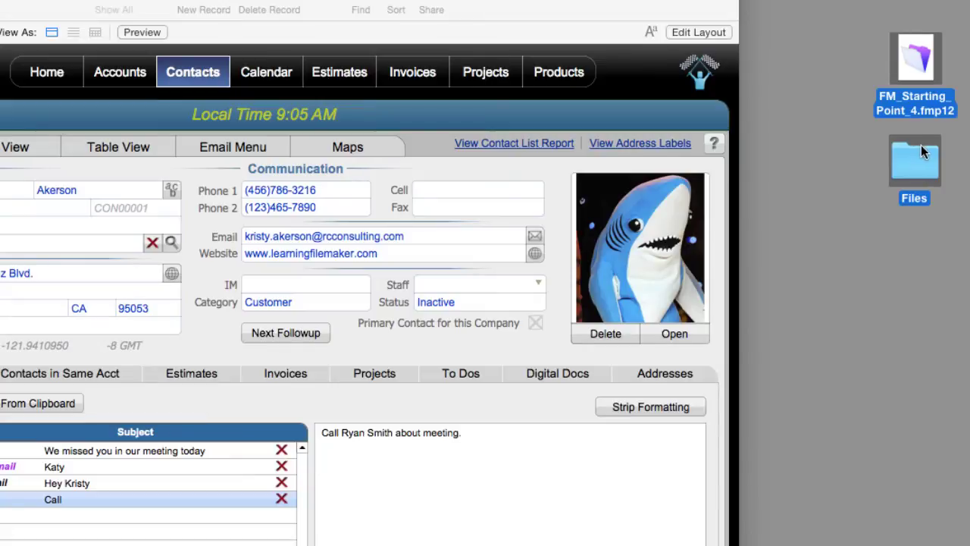
Return to FileMaker and open the Manage Database field list again.
{"action": "left_click", "coordinate": [918, 165]}
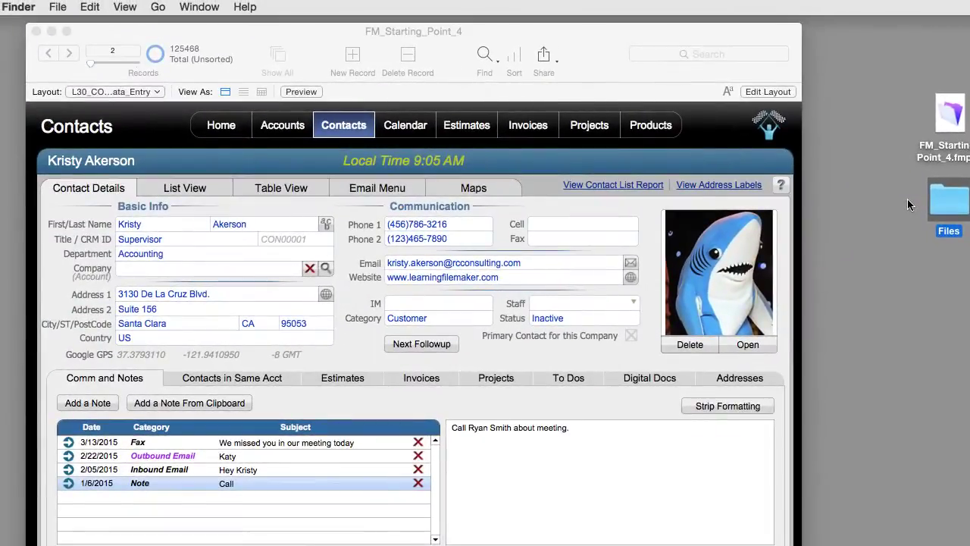
{"action": "left_click", "coordinate": [145, 31]}
{"action": "left_click", "coordinate": [154, 7]}
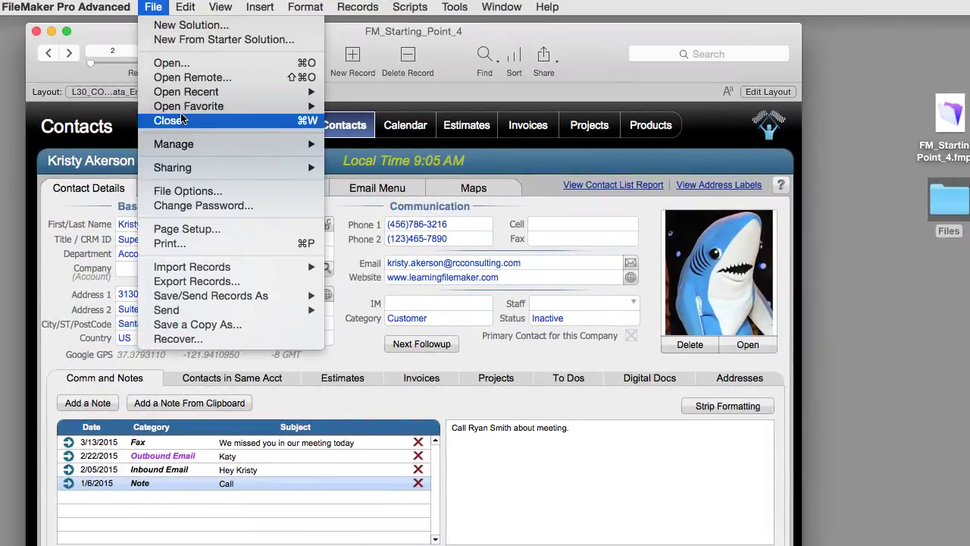
{"action": "mouse_move", "coordinate": [286, 147]}
{"action": "left_click", "coordinate": [358, 148]}
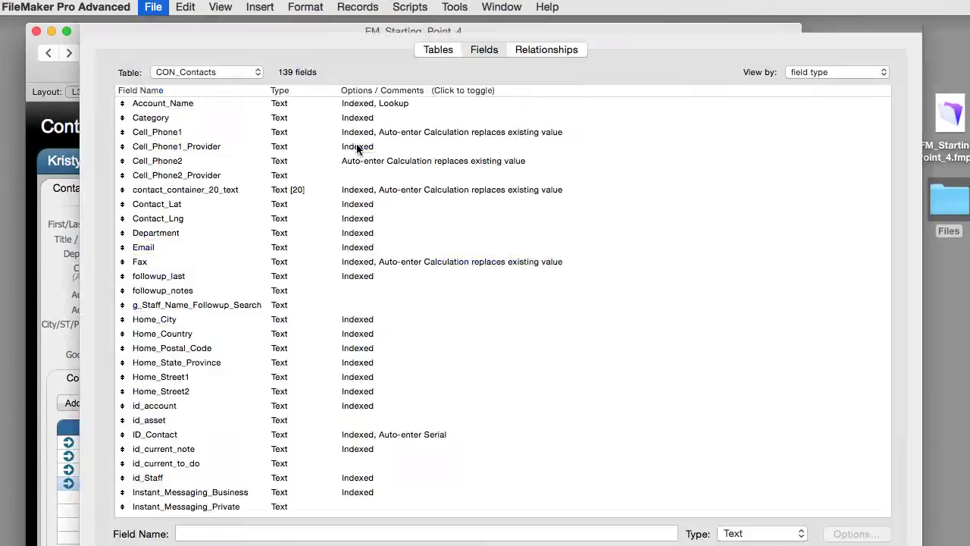
{"action": "scroll", "coordinate": [362, 196], "scroll_direction": "down", "scroll_amount": 15}
{"action": "scroll", "coordinate": [362, 195], "scroll_direction": "down", "scroll_amount": 10}
{"action": "scroll", "coordinate": [362, 196], "scroll_direction": "down", "scroll_amount": 3}
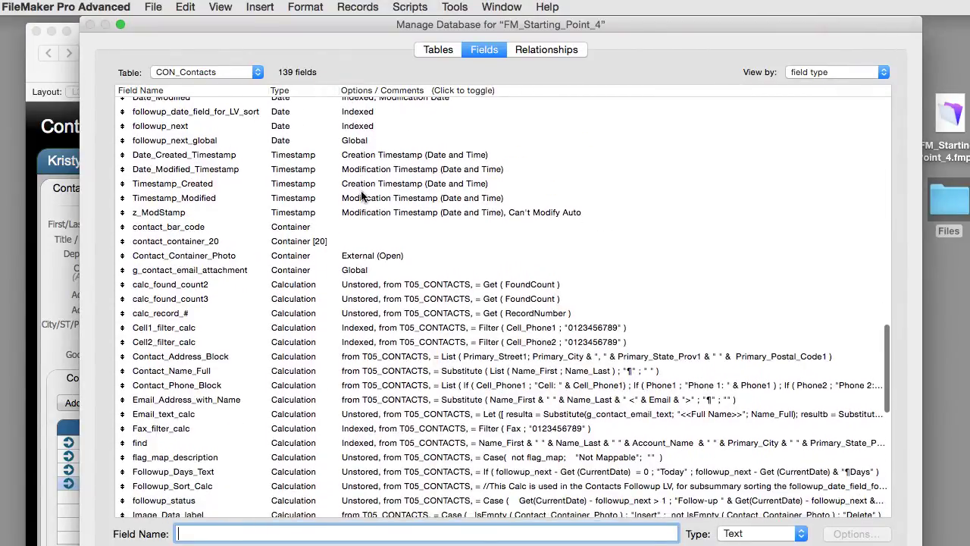
Turn off external storage for Contact_Container_Photo and save the database definitions.
{"action": "left_click", "coordinate": [381, 256]}
{"action": "key", "text": "Tab"}
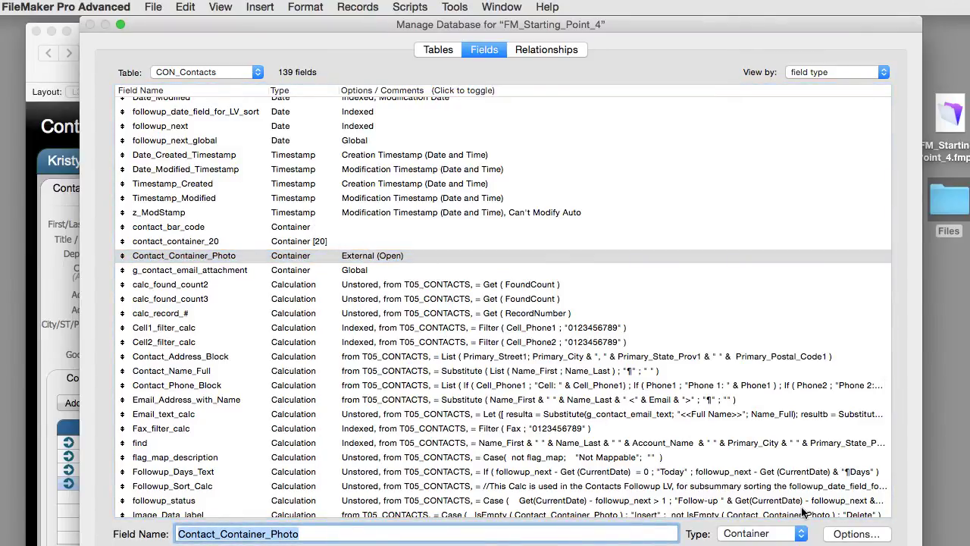
{"action": "left_click", "coordinate": [878, 537]}
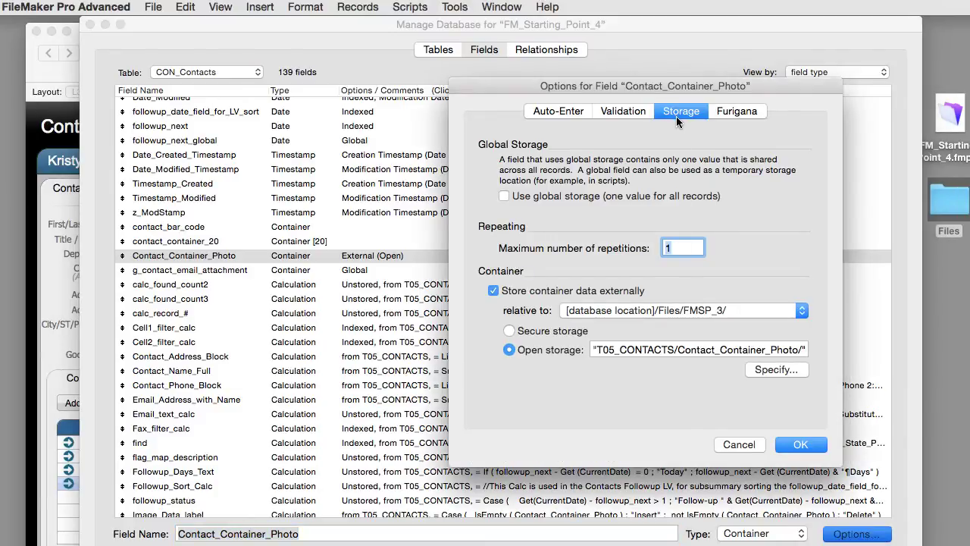
{"action": "left_click", "coordinate": [556, 290]}
{"action": "left_click", "coordinate": [800, 444]}
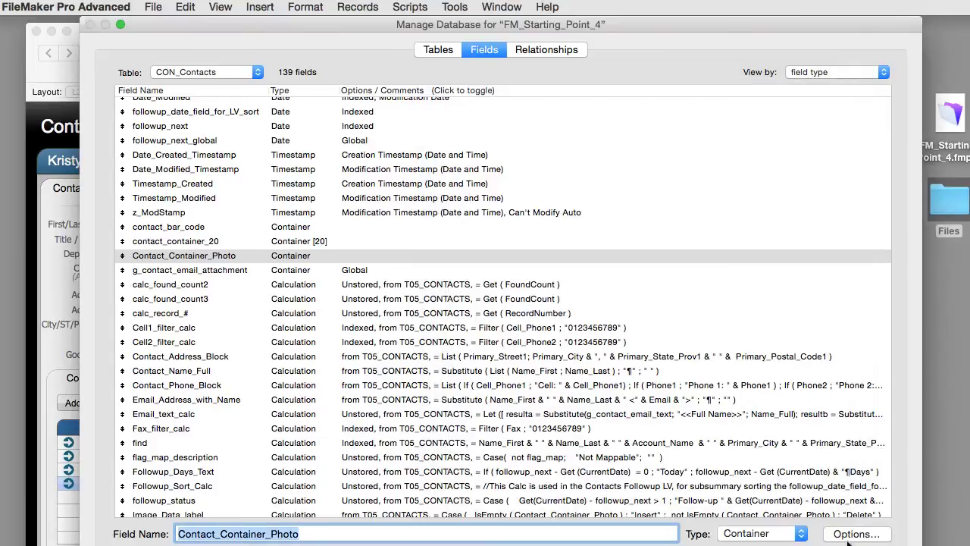
{"action": "key", "text": "Return"}
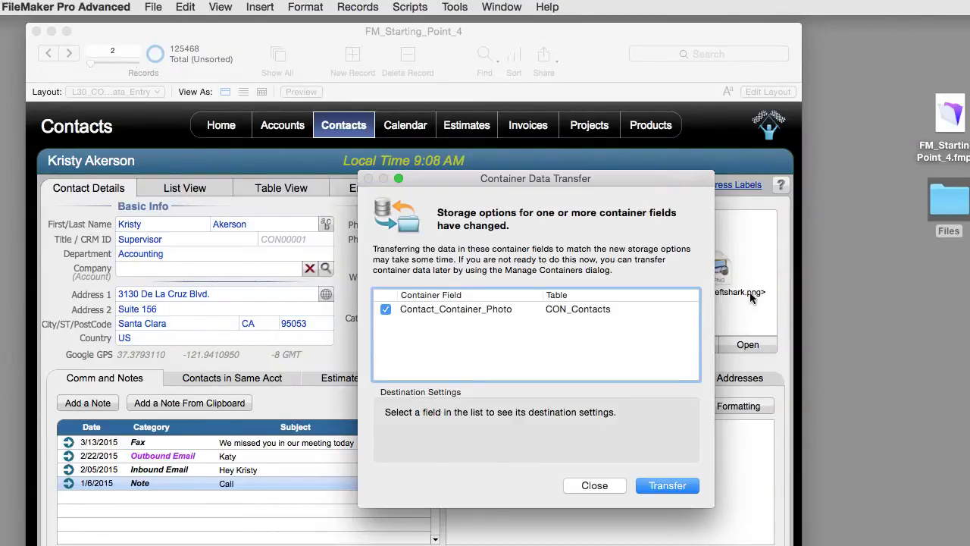
Transfer the photos back into the database file and dismiss the 16-file transfer summary.
{"action": "left_click", "coordinate": [666, 487]}
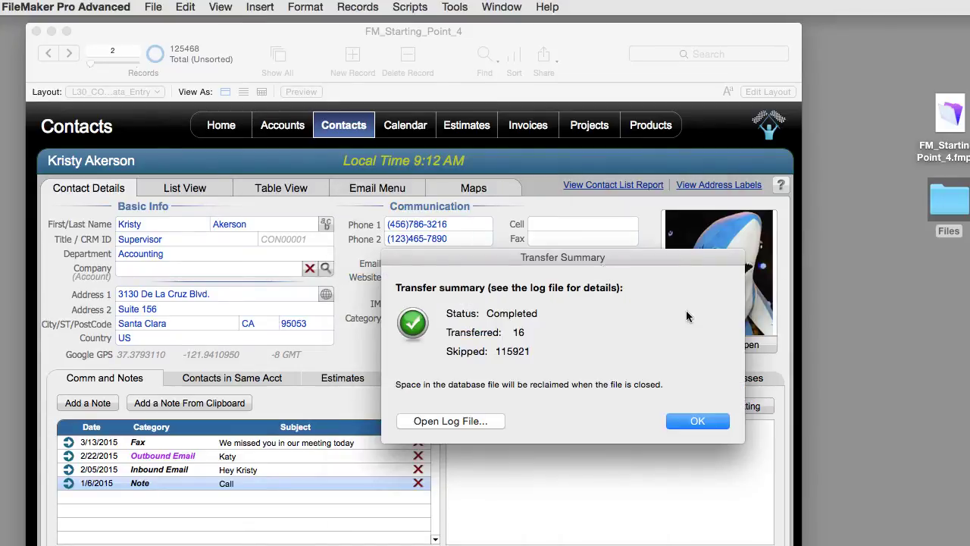
{"action": "left_click", "coordinate": [724, 421]}
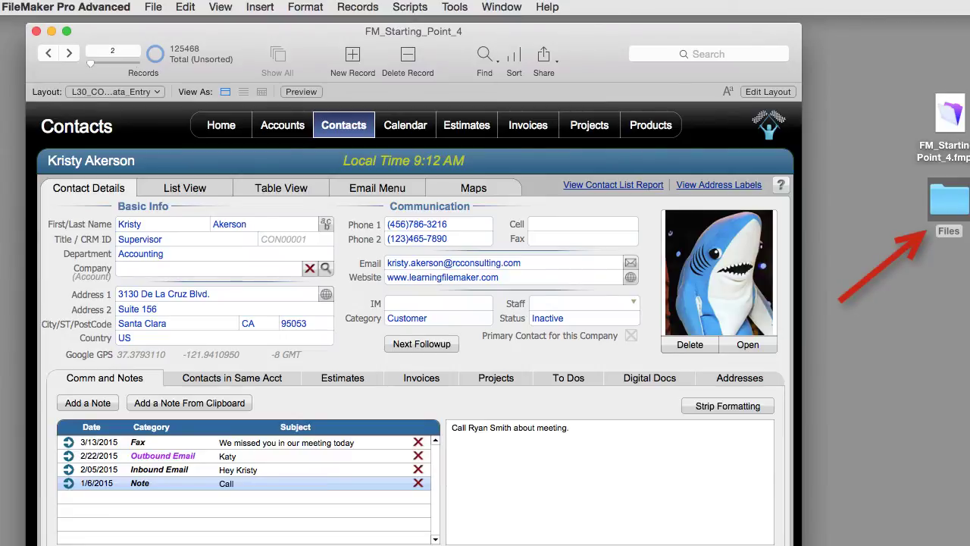
Trash the Files folder and move FM_Starting_Point_4.fmp12 back to the top of the desktop.
{"action": "key", "text": "super+Tab"}
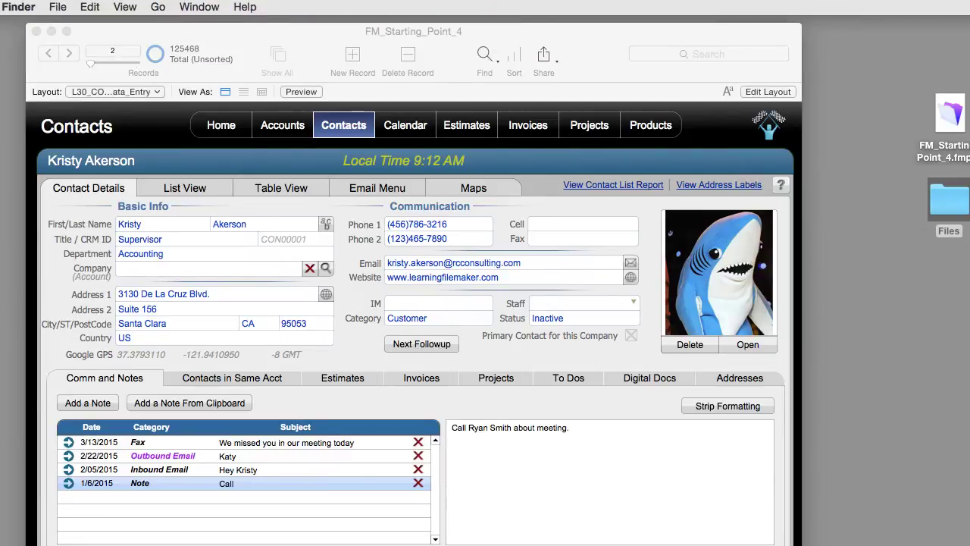
{"action": "left_click_drag", "start_coordinate": [956, 116], "coordinate": [943, 108]}
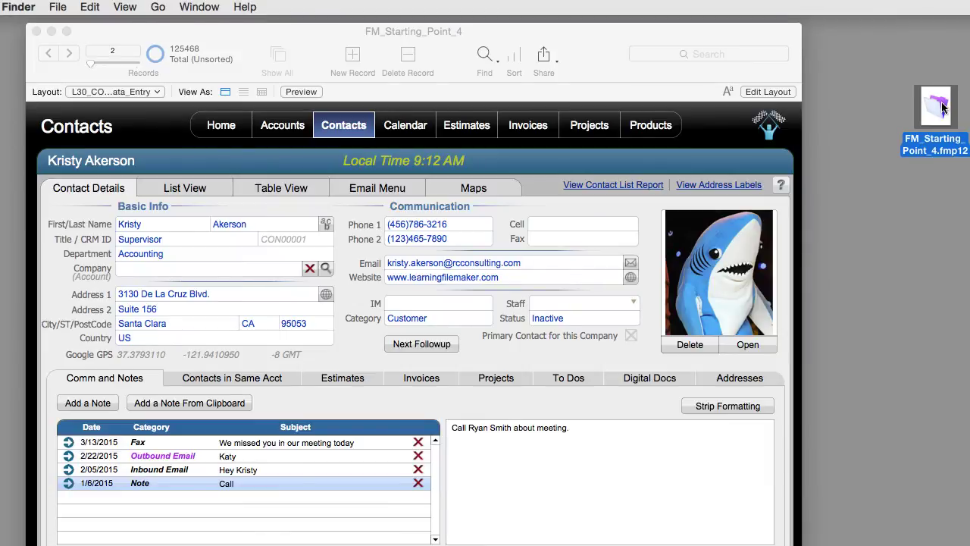